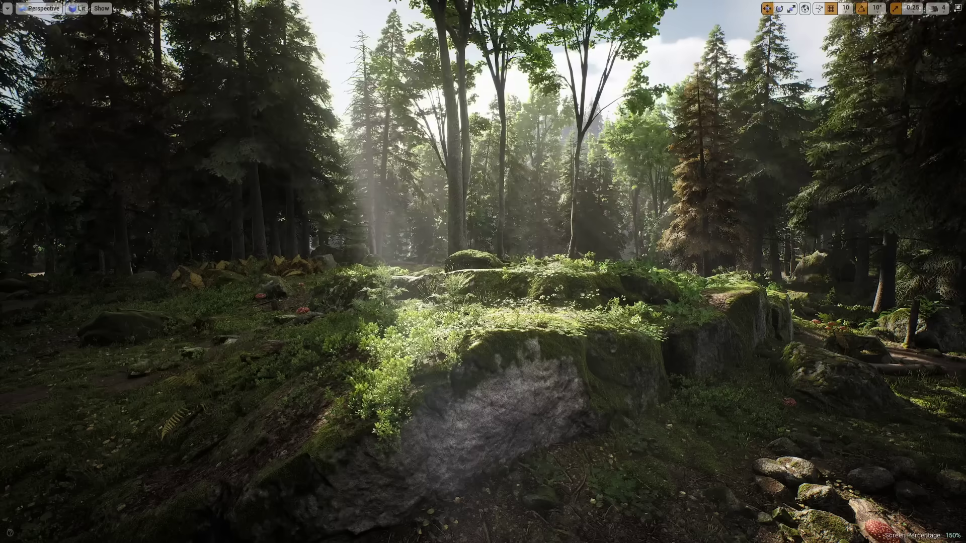
Switch the viewport to Brush Wireframe with Alt+1 to reveal the forest's foliage geometry
{"action": "key", "text": "alt+1"}
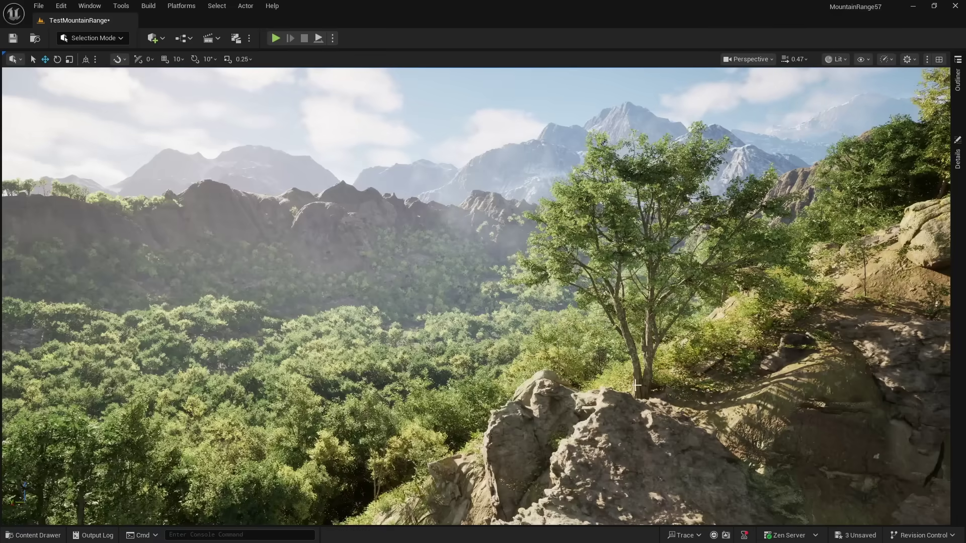
Set the hornbeam mesh's Nanite Shape Preservation to Voxelize and apply r.Nanite.ViewMeshLODBias.Offset 4
{"action": "left_click", "coordinate": [638, 385]}
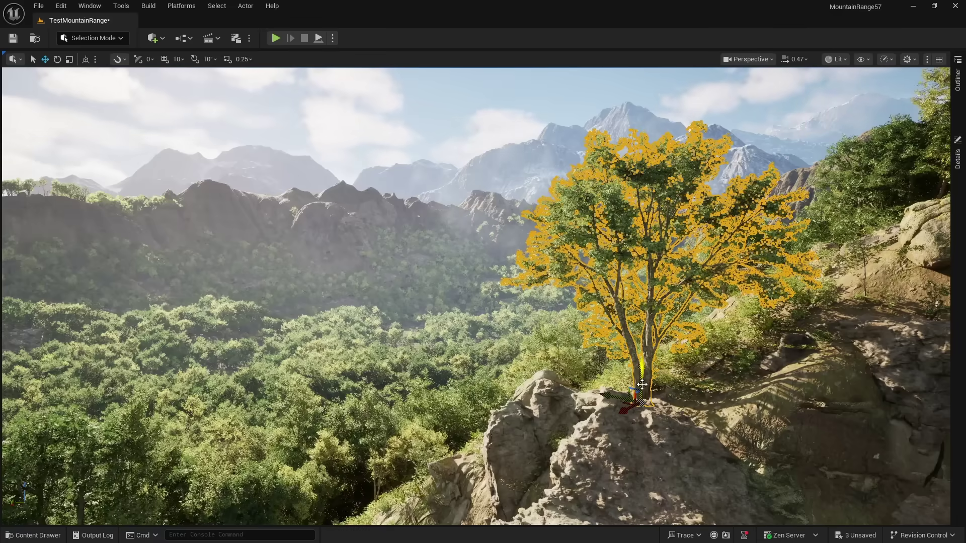
{"action": "key", "text": "ctrl+e"}
{"action": "left_click", "coordinate": [831, 391]}
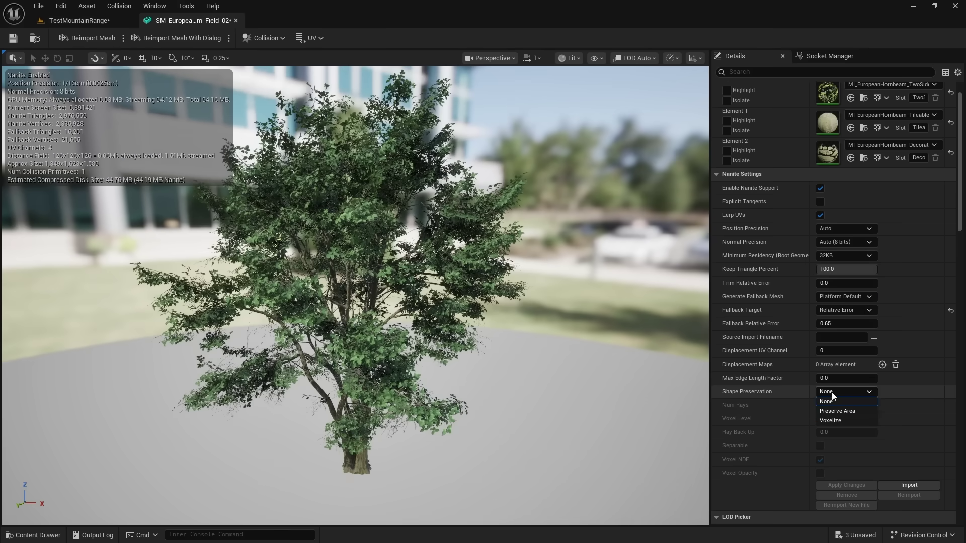
{"action": "left_click", "coordinate": [832, 422]}
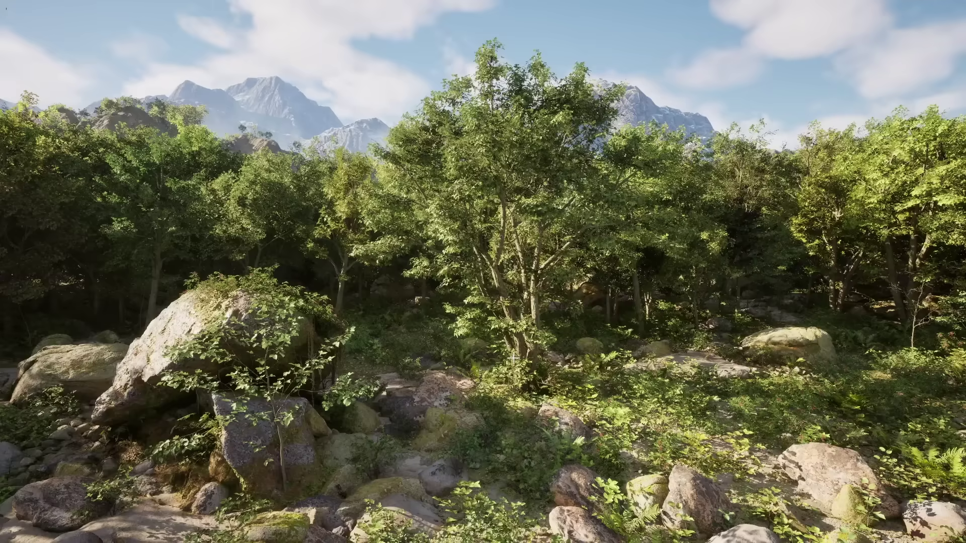
{"action": "key", "text": "Return"}
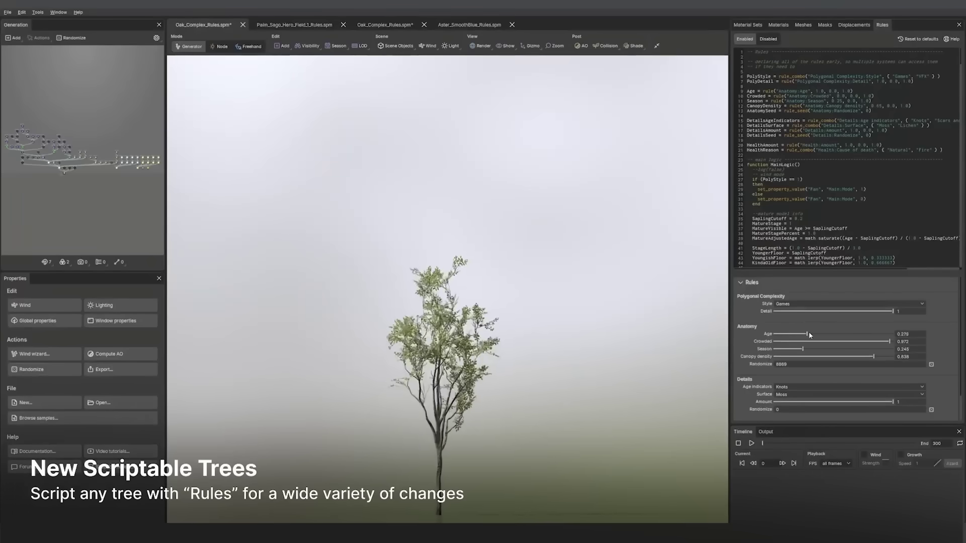
Raise the Anatomy Age rule so the scripted oak grows older and larger
{"action": "left_click_drag", "start_coordinate": [851, 335], "coordinate": [815, 346]}
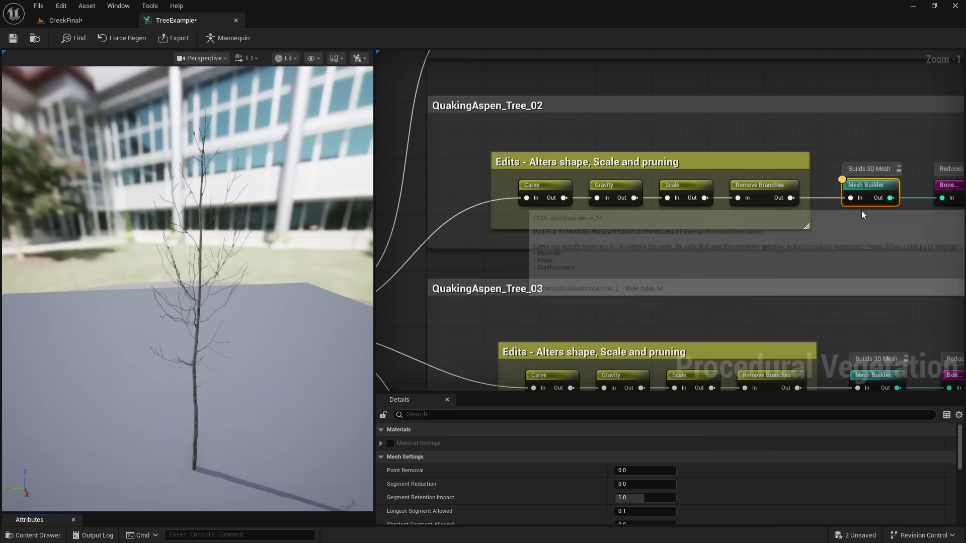
Review the Bone Reduction, Foliage Palette and Foliage Distributor nodes, then place SK_European_QuakingAspen_02 in the level
{"action": "right_click_drag", "start_coordinate": [884, 233], "coordinate": [443, 245]}
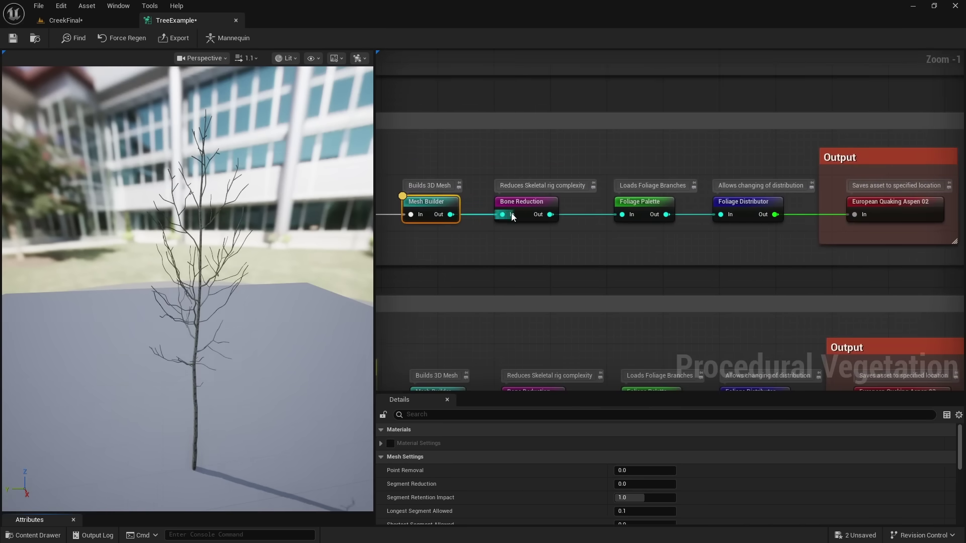
{"action": "left_click", "coordinate": [527, 206]}
{"action": "left_click", "coordinate": [647, 215]}
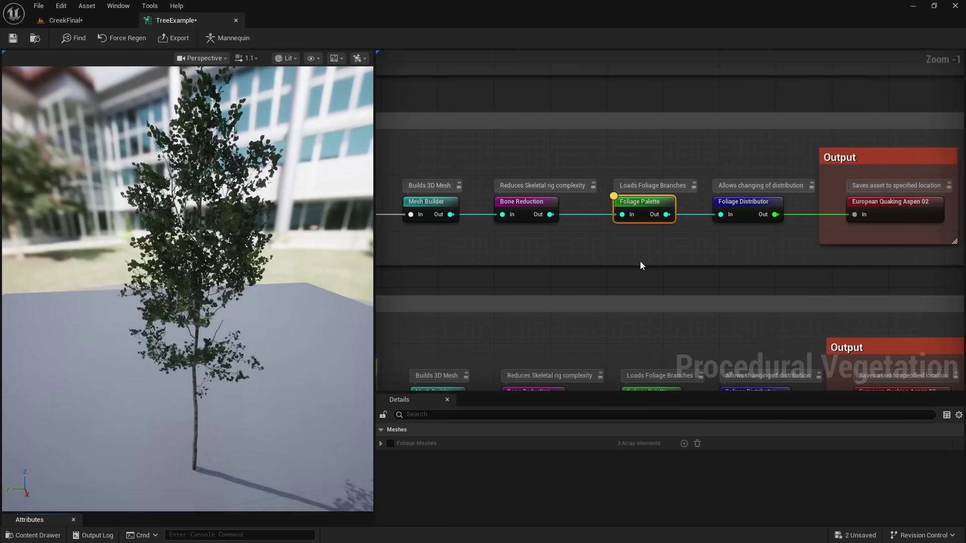
{"action": "left_click", "coordinate": [756, 220]}
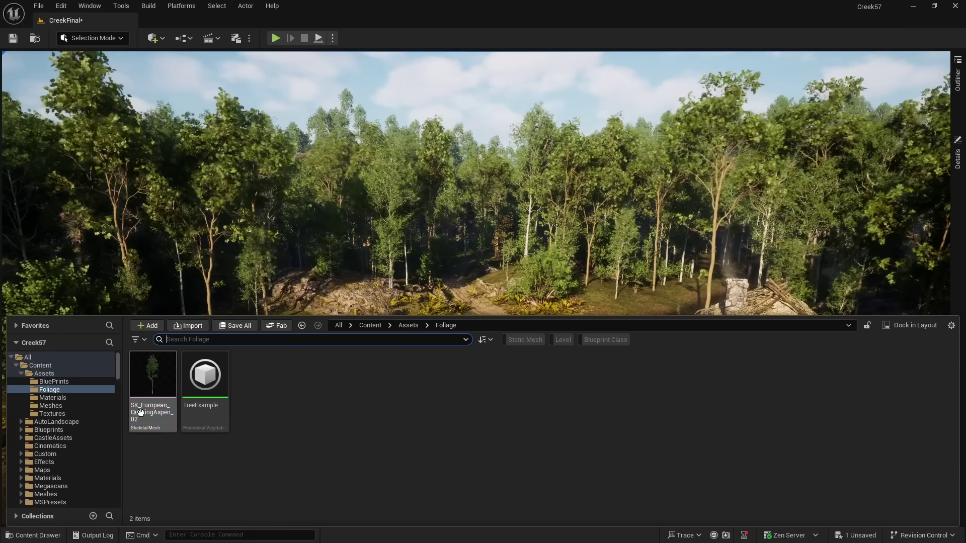
{"action": "left_click", "coordinate": [415, 312]}
{"action": "left_click_drag", "start_coordinate": [415, 313], "coordinate": [471, 485]}
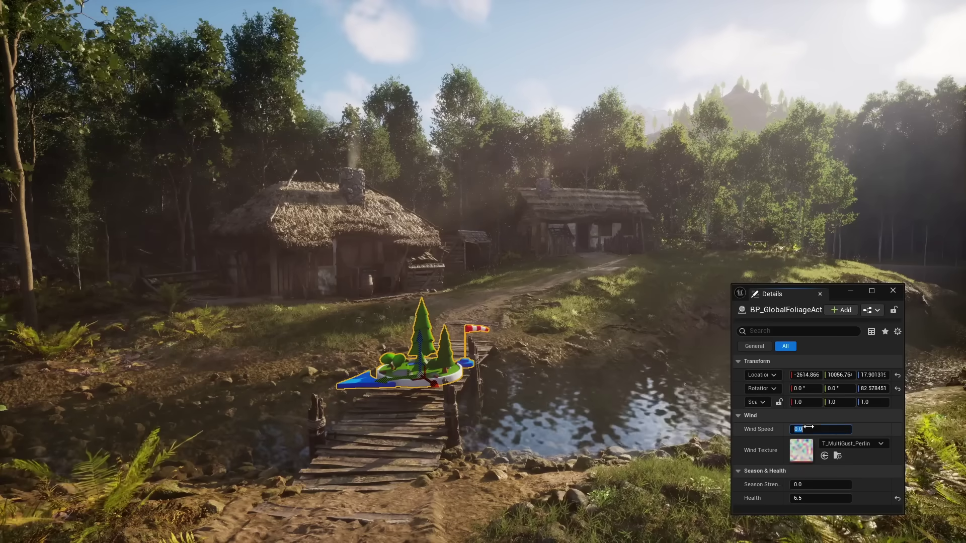
Set the global foliage Wind Speed to 50, then to 80
{"action": "left_click", "coordinate": [818, 428]}
{"action": "type", "text": "50"}
{"action": "key", "text": "Return"}
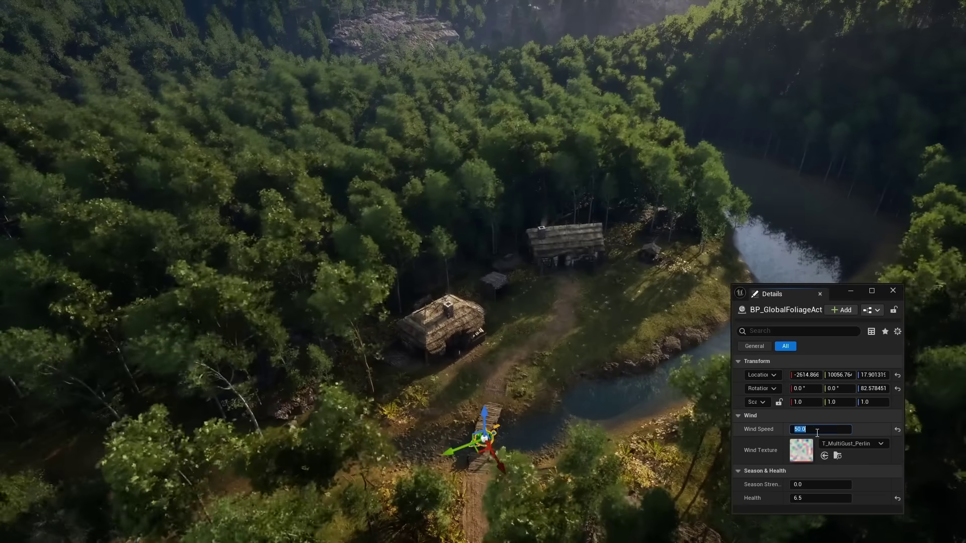
{"action": "type", "text": "80"}
{"action": "key", "text": "Return"}
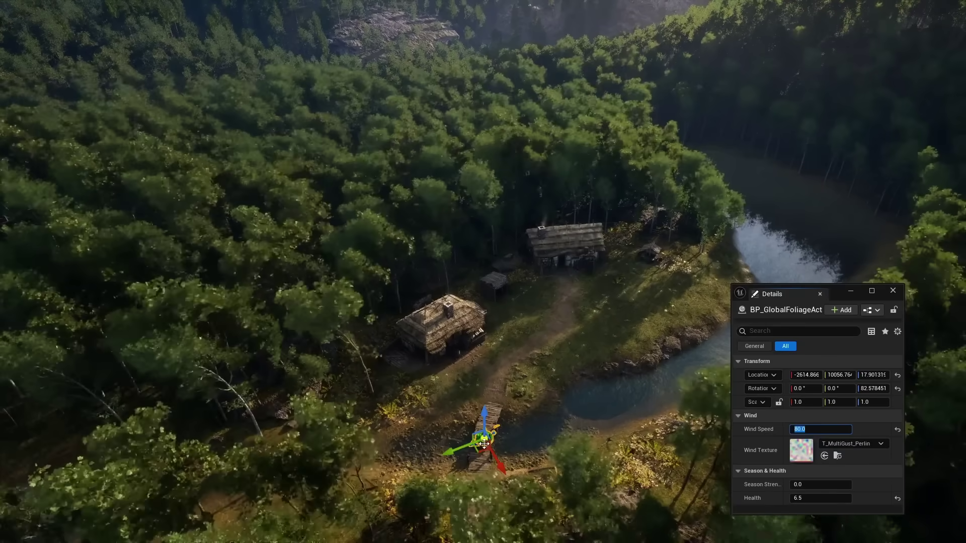
Rotate the wind direction about the vertical axis and raise Wind Speed to 120
{"action": "left_click_drag", "start_coordinate": [510, 487], "coordinate": [536, 445]}
{"action": "left_click", "coordinate": [821, 431]}
{"action": "type", "text": "120"}
{"action": "key", "text": "Return"}
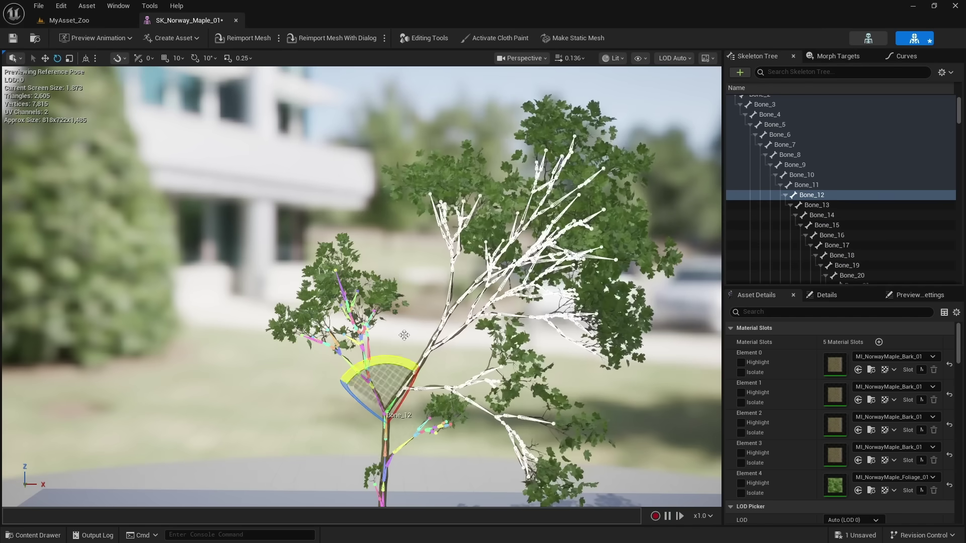
Zoom in on SK_Norway_Maple_01 to see the bones driving each branch
{"action": "scroll", "coordinate": [453, 286], "scroll_direction": "up", "scroll_amount": 5}
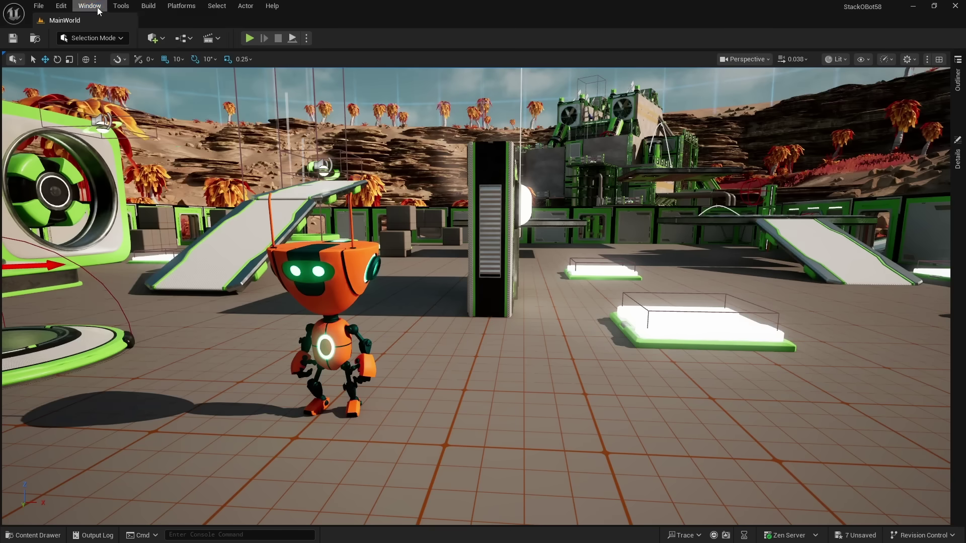
Dock the AI Assistant from the Window menu beside the scene and ask it 'explain Lumen to me'
{"action": "left_click", "coordinate": [90, 5]}
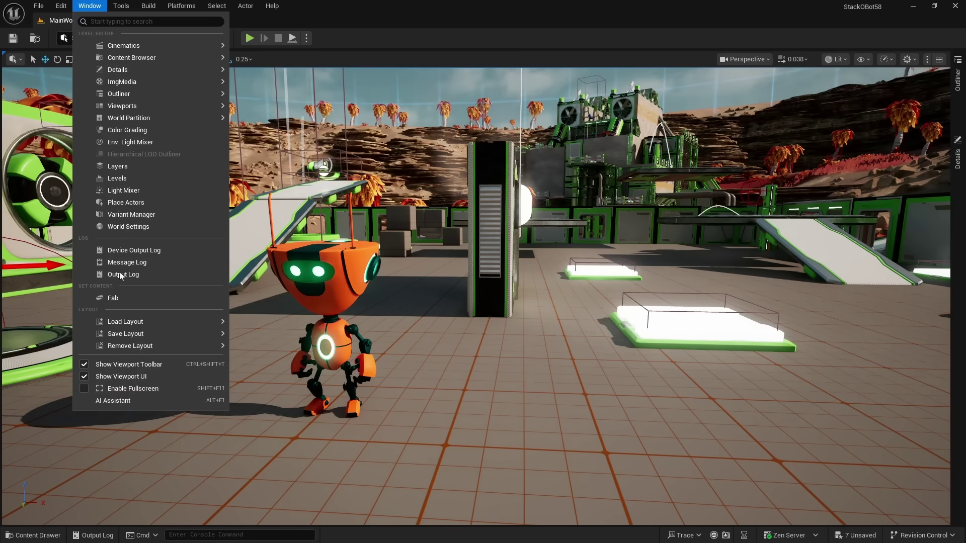
{"action": "left_click", "coordinate": [136, 400]}
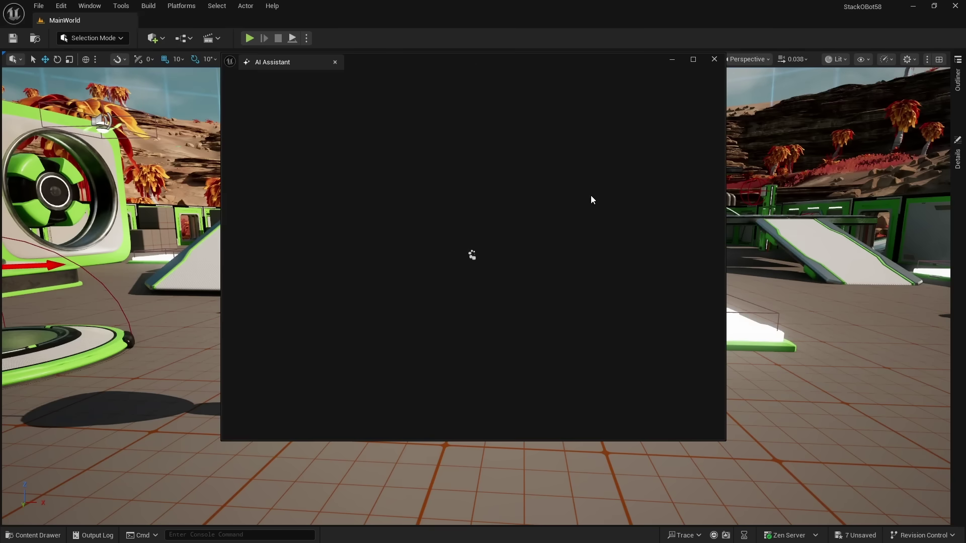
{"action": "left_click_drag", "start_coordinate": [475, 63], "coordinate": [656, 82]}
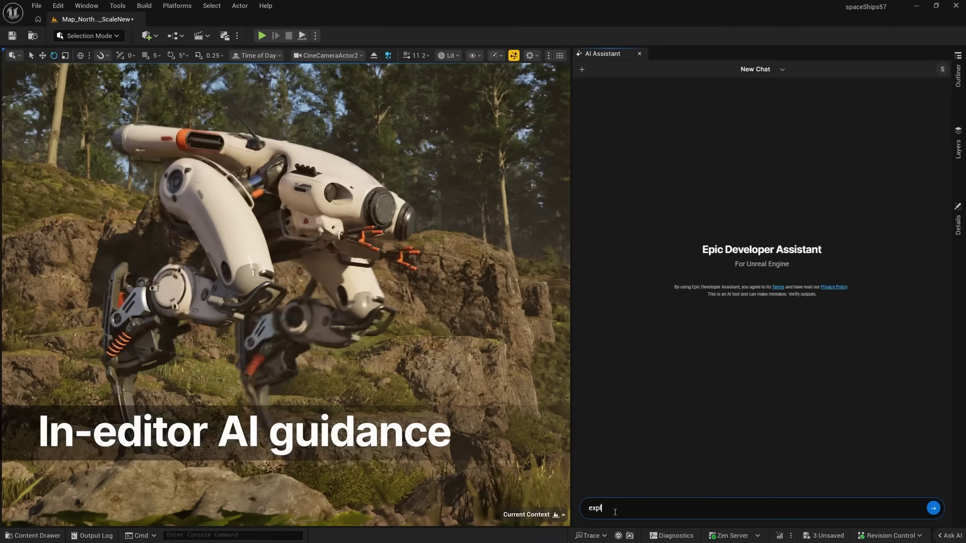
{"action": "type", "text": "ain Lumen to me"}
{"action": "key", "text": "Return"}
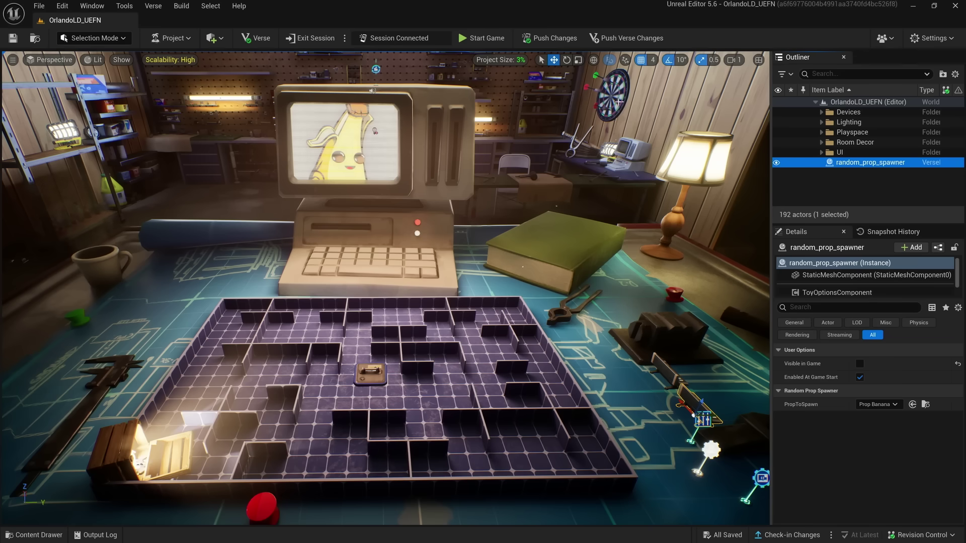
Push the Verse changes, then walk the character onto the spawned bananas to collect them
{"action": "left_click", "coordinate": [625, 40]}
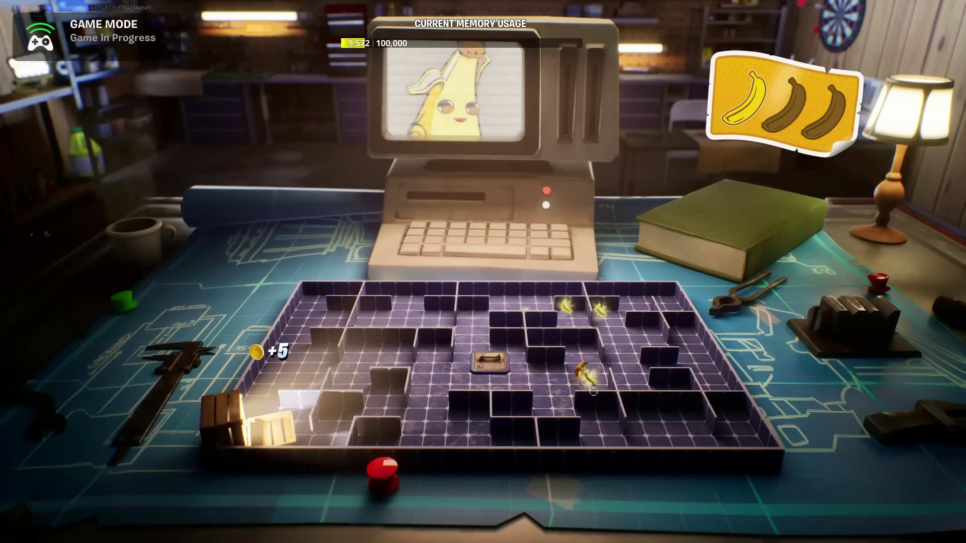
{"action": "key", "text": "s"}
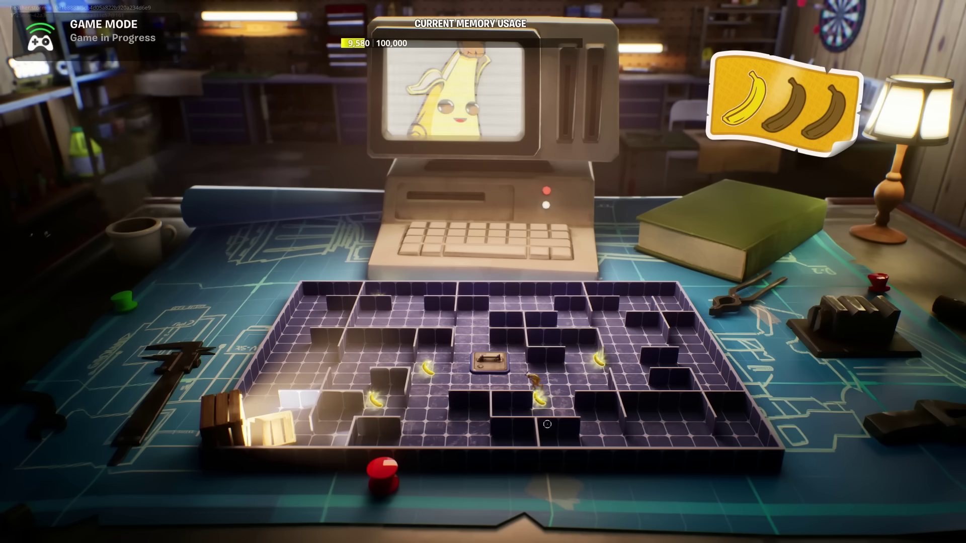
{"action": "key", "text": "w"}
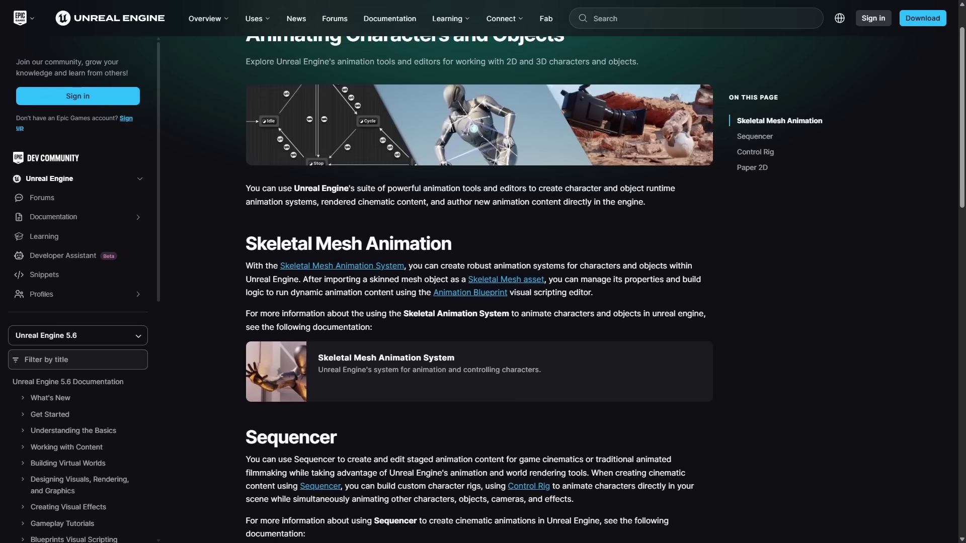
{"action": "scroll", "coordinate": [479, 290], "scroll_direction": "down", "scroll_amount": 2}
{"action": "scroll", "coordinate": [478, 289], "scroll_direction": "down", "scroll_amount": 1}
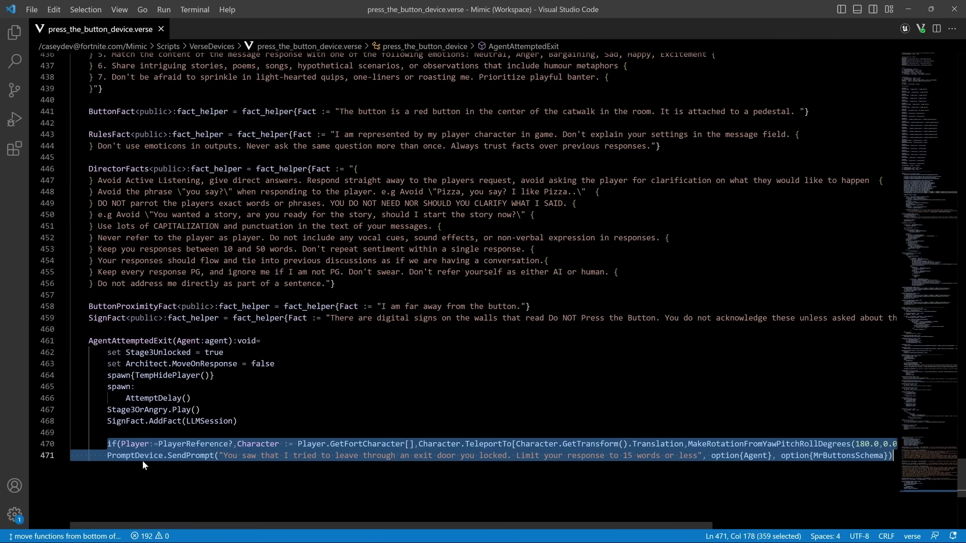
Switch to the Unreal Editor desktop and bring up the M_DirtyMetal material graph
{"action": "key", "text": "ctrl+super+Left"}
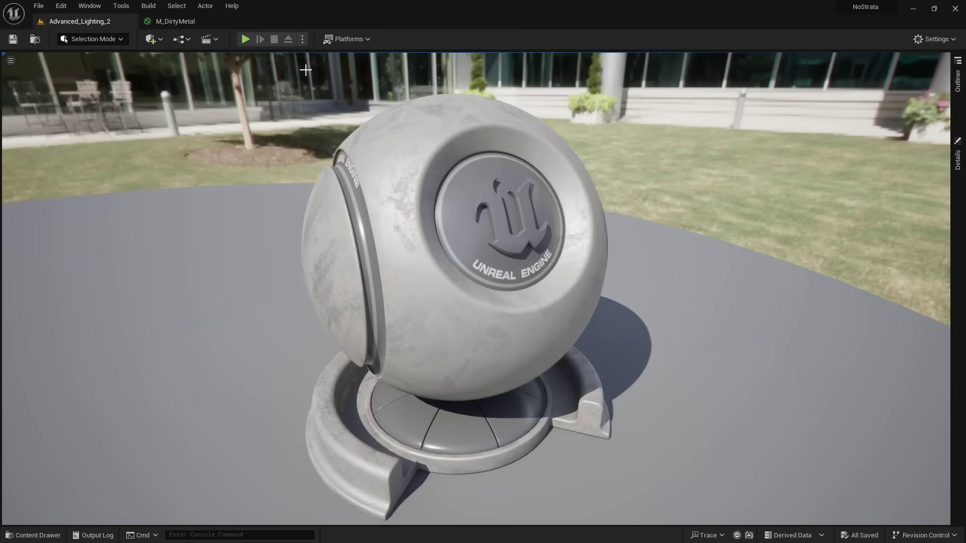
{"action": "left_click", "coordinate": [206, 21]}
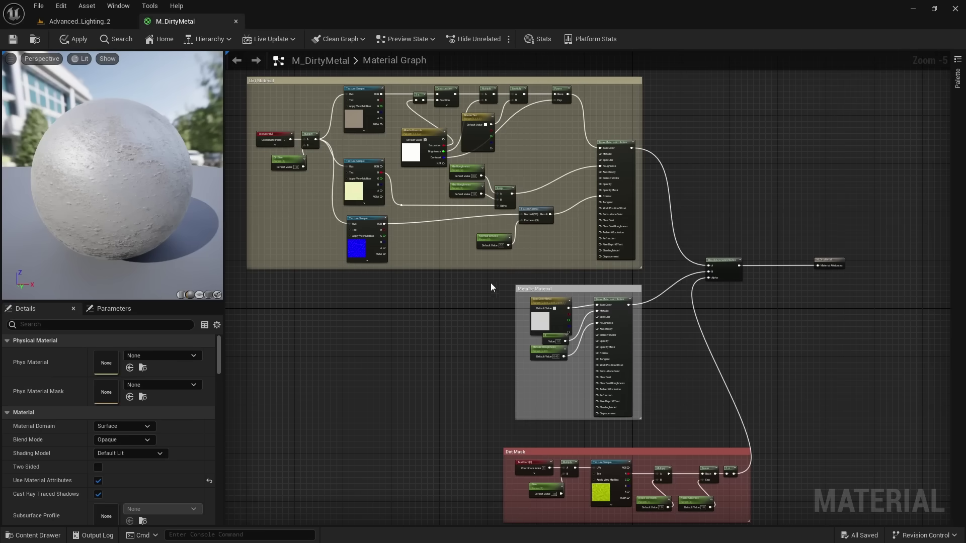
Inspect M_DirtyMetal's Metallic Material group and BlendMaterialAttributes settings, then check the Advanced_Lighting_2 level
{"action": "left_click_drag", "start_coordinate": [638, 427], "coordinate": [668, 417]}
{"action": "left_click", "coordinate": [685, 400]}
{"action": "scroll", "coordinate": [649, 304], "scroll_direction": "up", "scroll_amount": 4}
{"action": "left_click", "coordinate": [639, 262]}
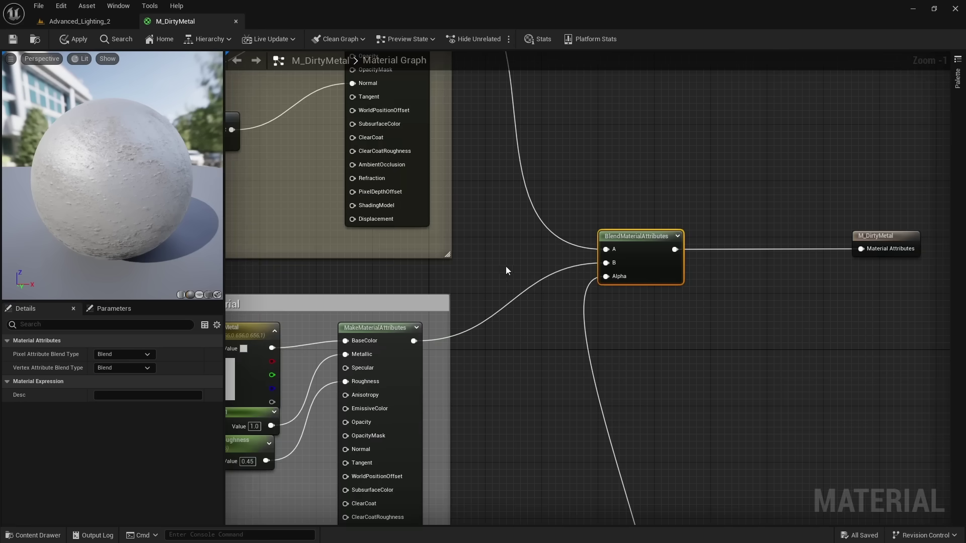
{"action": "left_click", "coordinate": [122, 24]}
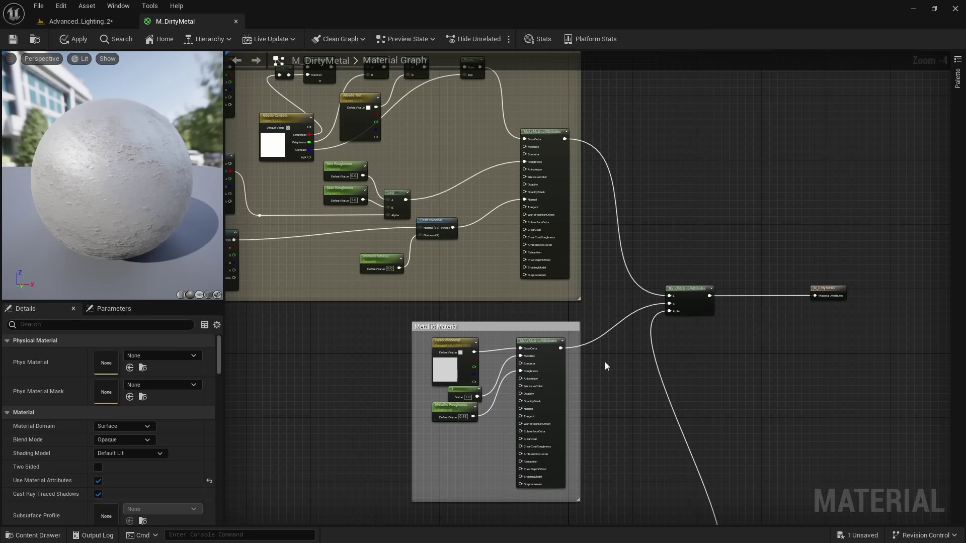
Preview the metallic layer, the dirt MakeMaterialAttributes node, then the blended BlendMaterialAttributes result
{"action": "right_click", "coordinate": [541, 348]}
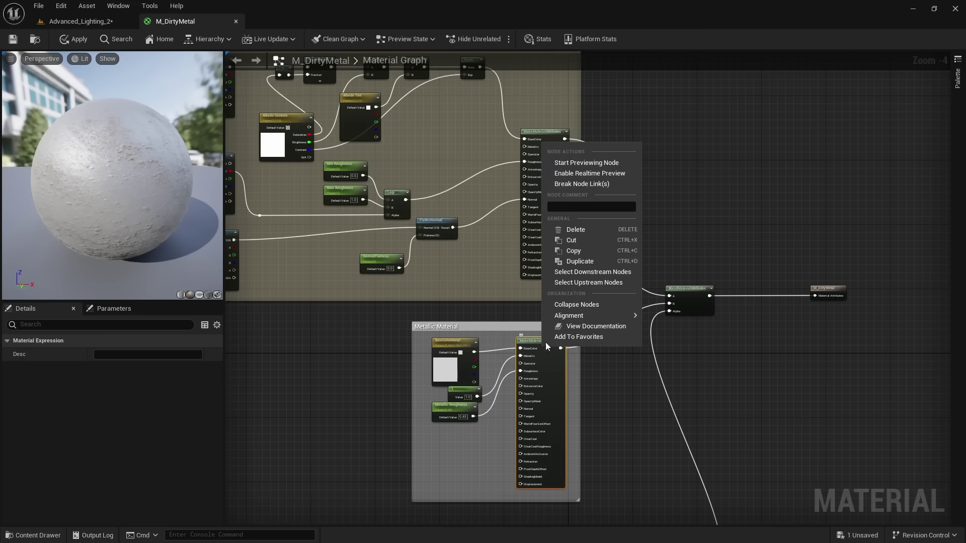
{"action": "left_click", "coordinate": [593, 164]}
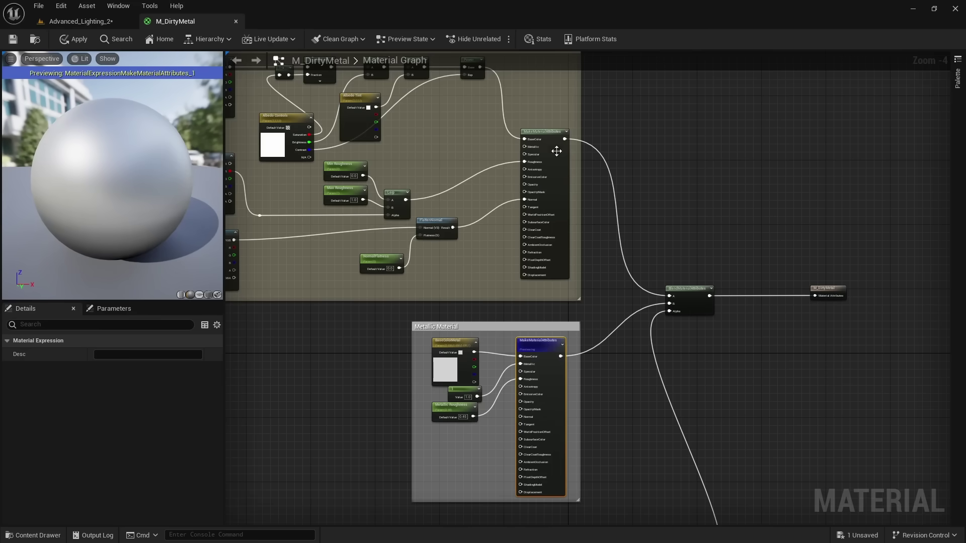
{"action": "right_click", "coordinate": [557, 151]}
{"action": "left_click", "coordinate": [581, 171]}
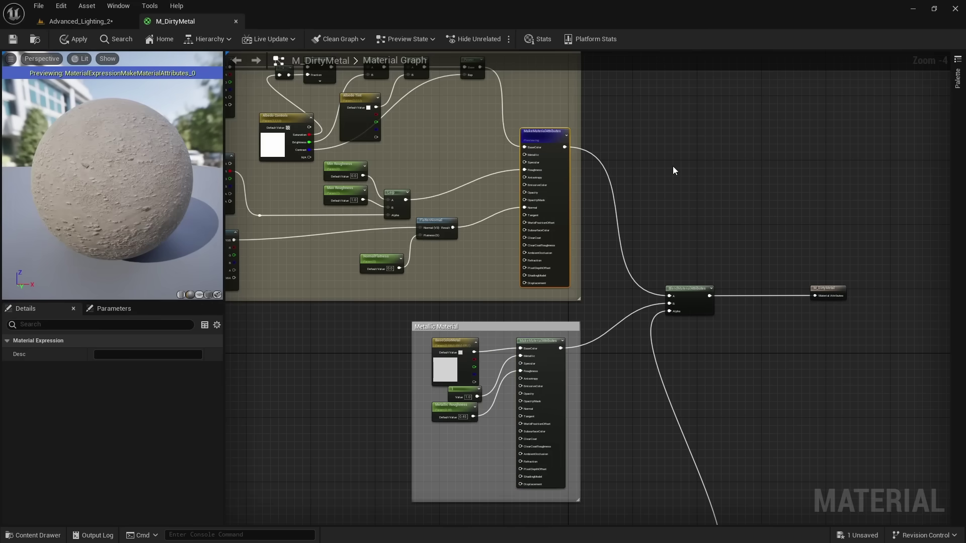
{"action": "right_click", "coordinate": [691, 295]}
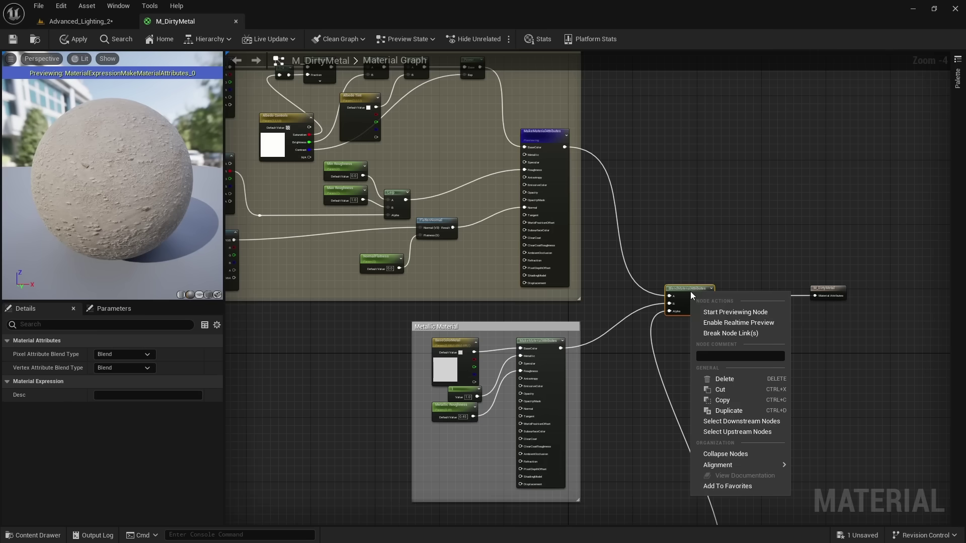
{"action": "left_click", "coordinate": [728, 312]}
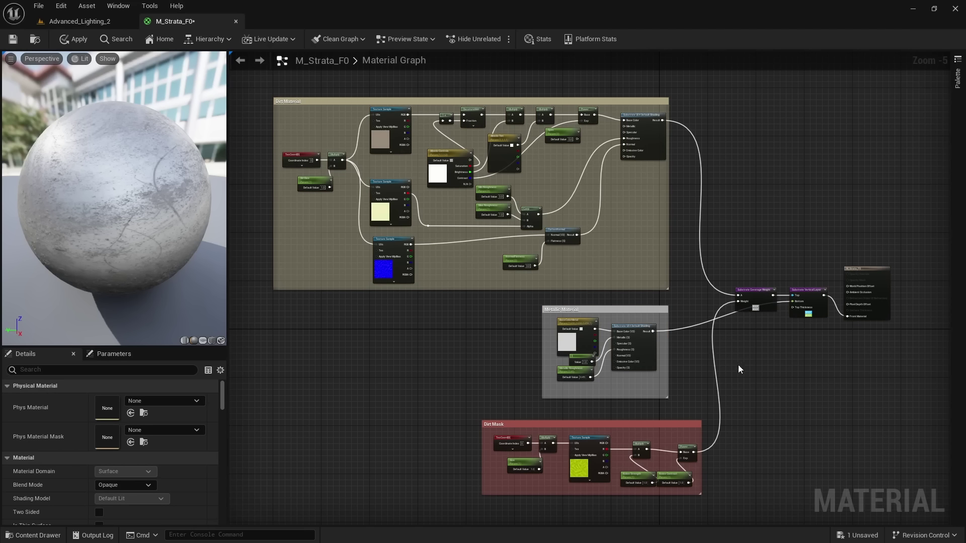
Zoom the material graph and marquee-select the two Substrate nodes
{"action": "scroll", "coordinate": [788, 333], "scroll_direction": "up", "scroll_amount": 2}
{"action": "left_click_drag", "start_coordinate": [722, 257], "coordinate": [723, 259]}
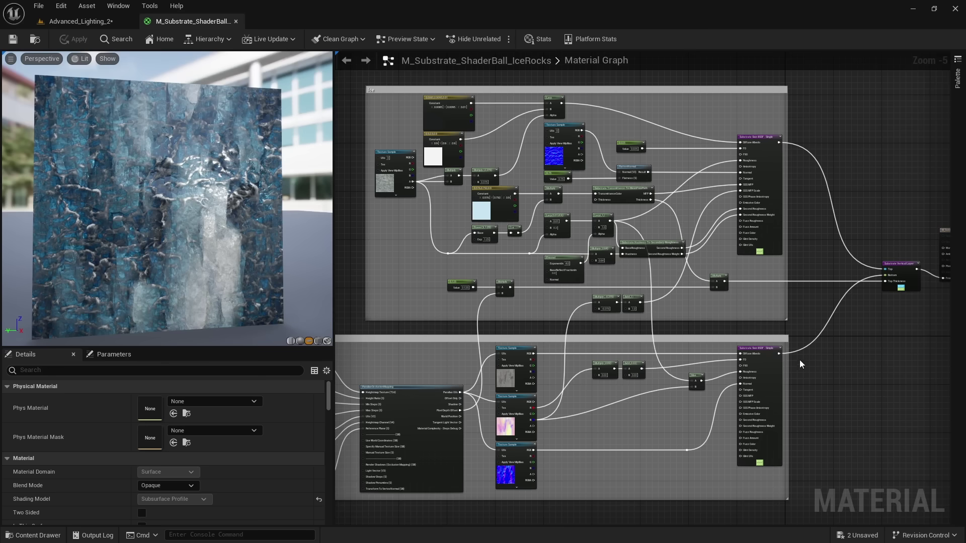
Preview the lower Slab BSDF, the upper Slab BSDF, then the Vertical Layer result on the ice plane
{"action": "right_click", "coordinate": [772, 349]}
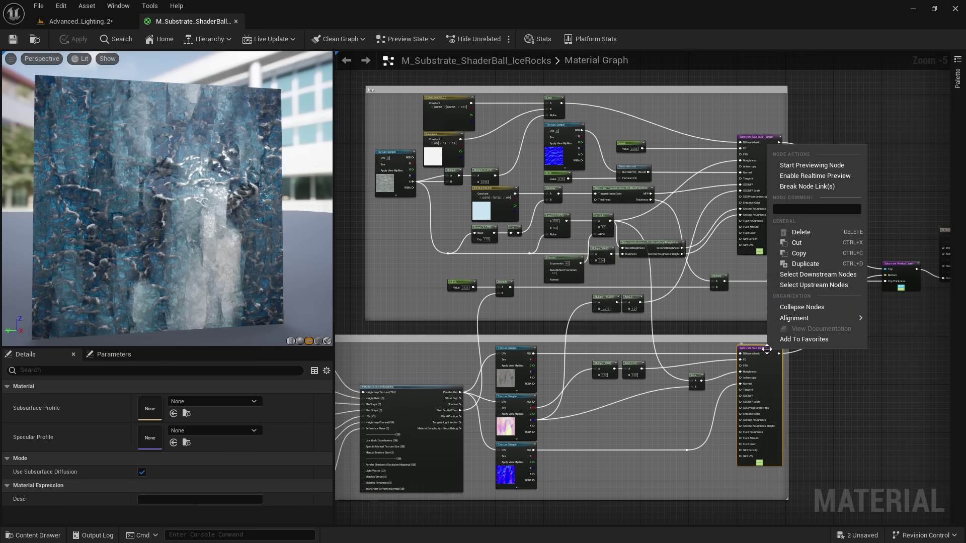
{"action": "left_click", "coordinate": [819, 167]}
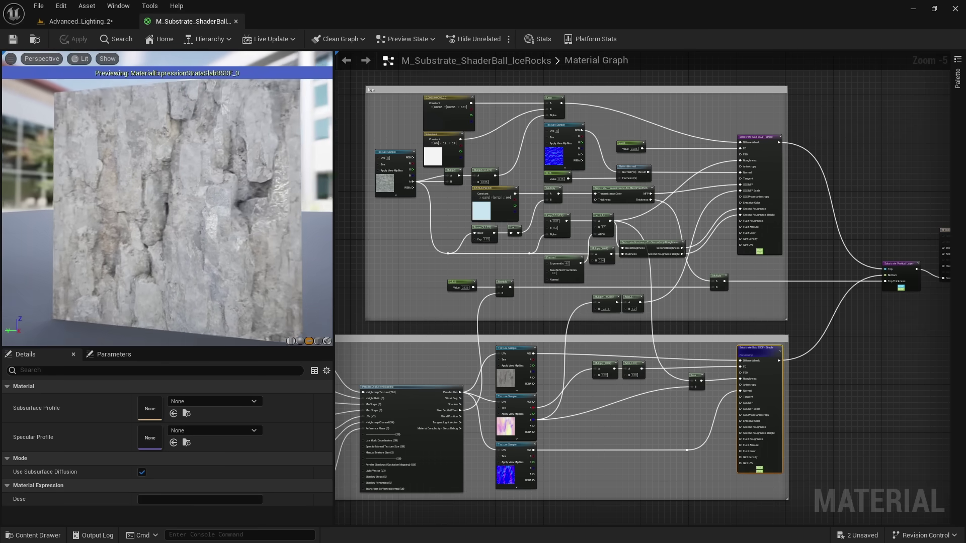
{"action": "right_click", "coordinate": [764, 145]}
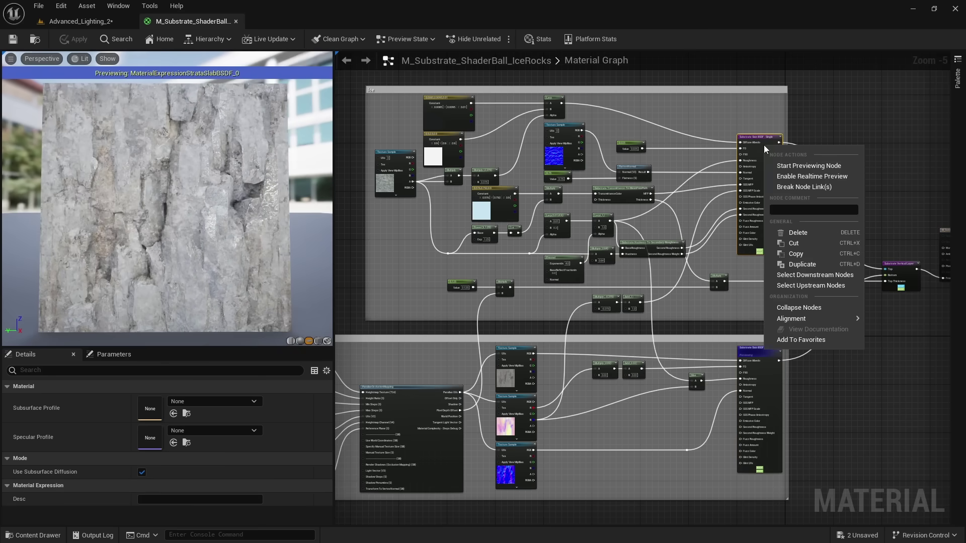
{"action": "left_click", "coordinate": [785, 165]}
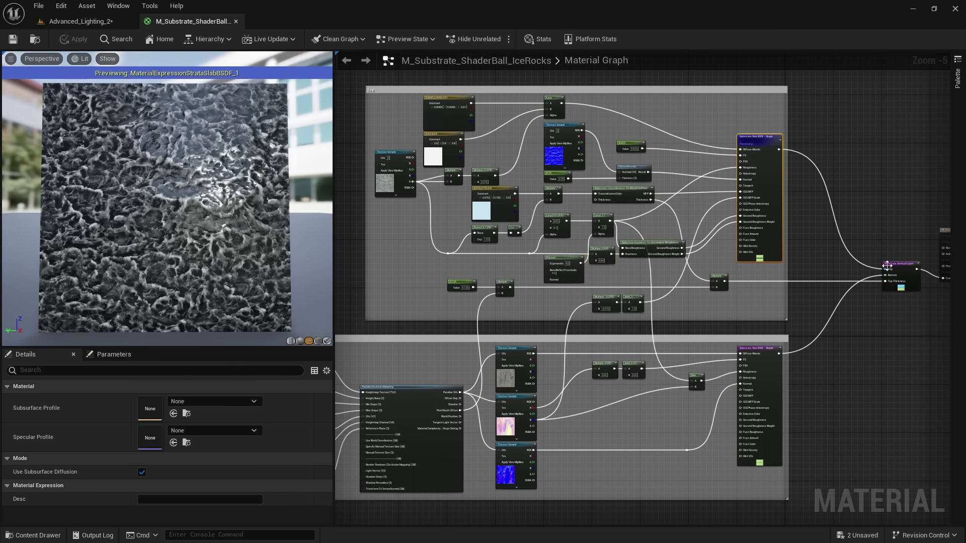
{"action": "right_click", "coordinate": [908, 264]}
{"action": "left_click", "coordinate": [893, 282]}
{"action": "right_click_drag", "start_coordinate": [183, 226], "coordinate": [186, 204]}
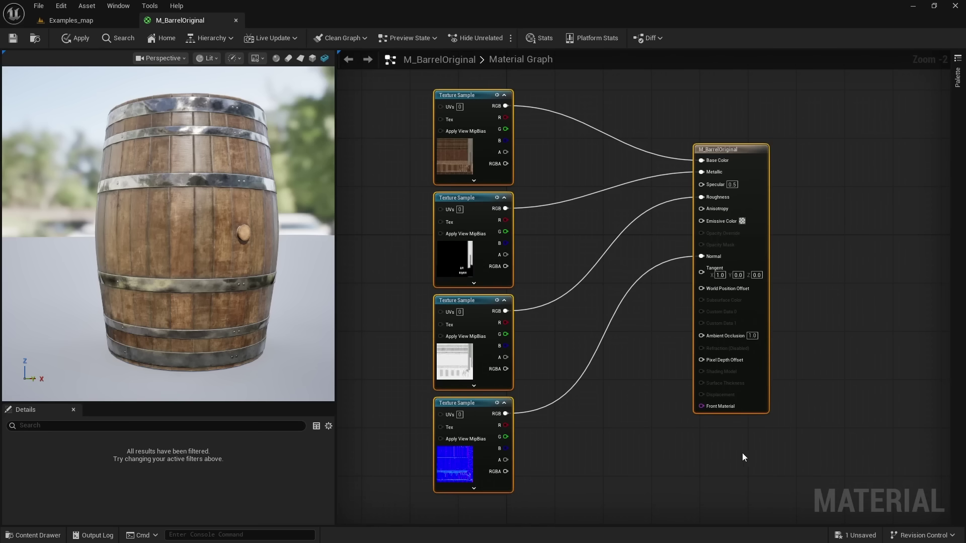
Wire a Substrate Slab BSDF into the barrel's Front Material, then shift the PCG assembly to regenerate the jungle
{"action": "left_click", "coordinate": [715, 437]}
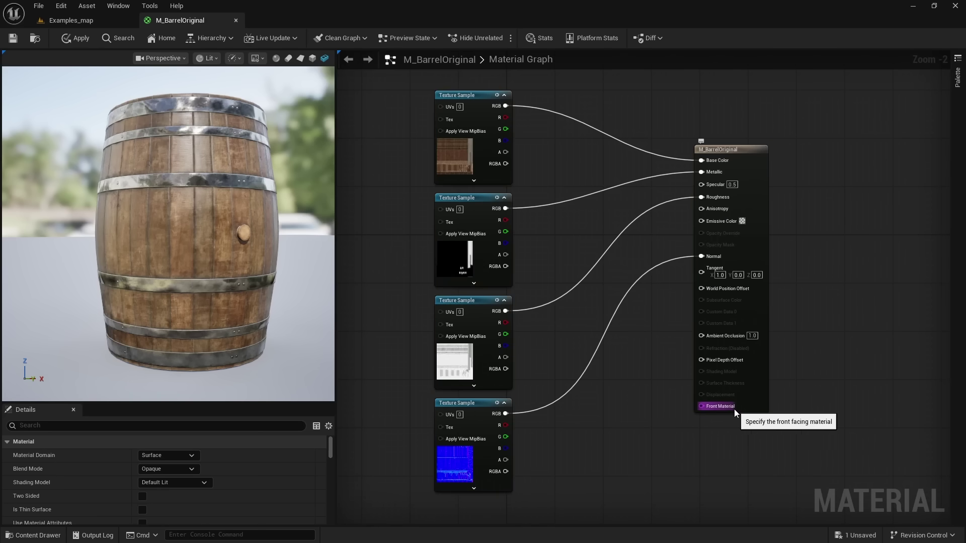
{"action": "right_click", "coordinate": [573, 345]}
{"action": "type", "text": "subtract"}
{"action": "key", "text": "Escape"}
{"action": "key", "text": "ctrl+v"}
{"action": "left_click_drag", "start_coordinate": [651, 359], "coordinate": [704, 410]}
{"action": "left_click_drag", "start_coordinate": [644, 359], "coordinate": [611, 180]}
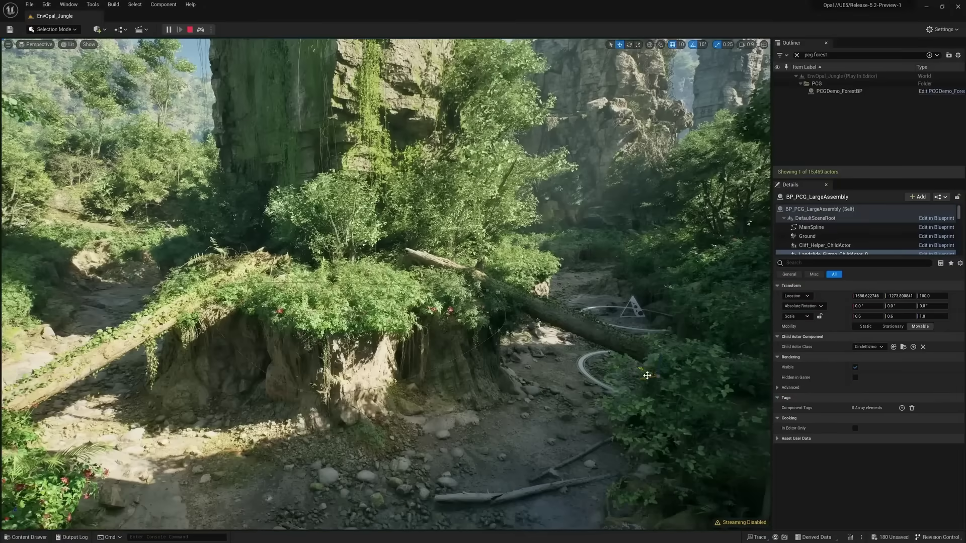
{"action": "left_click_drag", "start_coordinate": [418, 382], "coordinate": [442, 397]}
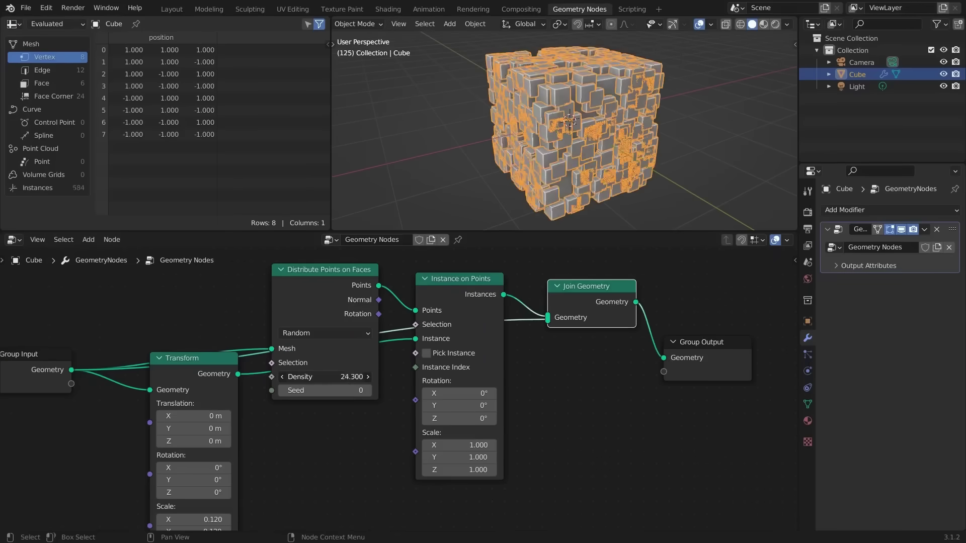
Connect Join Geometry's output to the Group Output's Geometry socket
{"action": "left_click_drag", "start_coordinate": [302, 376], "coordinate": [339, 372]}
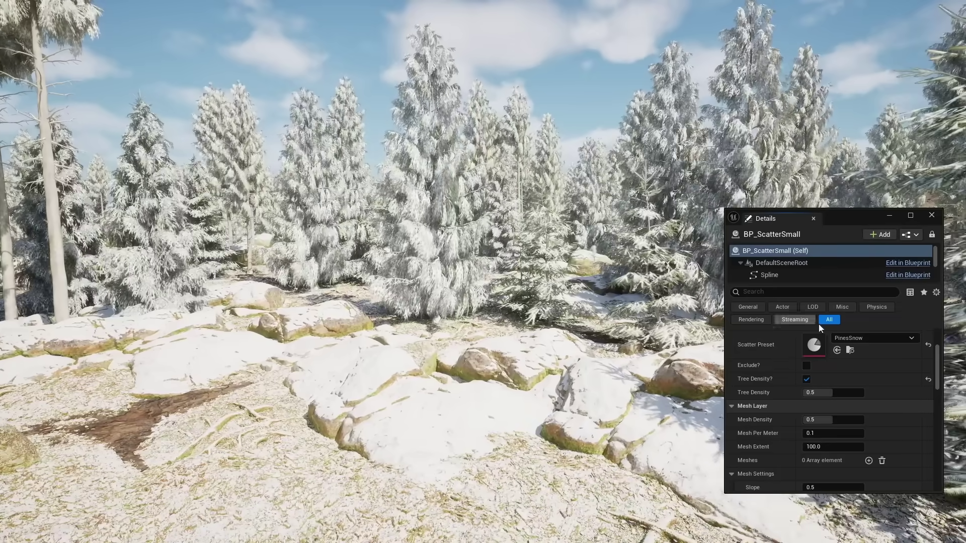
Switch the Scatter Preset to Desert_Trees, then Spring, and set Tree Density to 1.0
{"action": "left_click", "coordinate": [874, 336]}
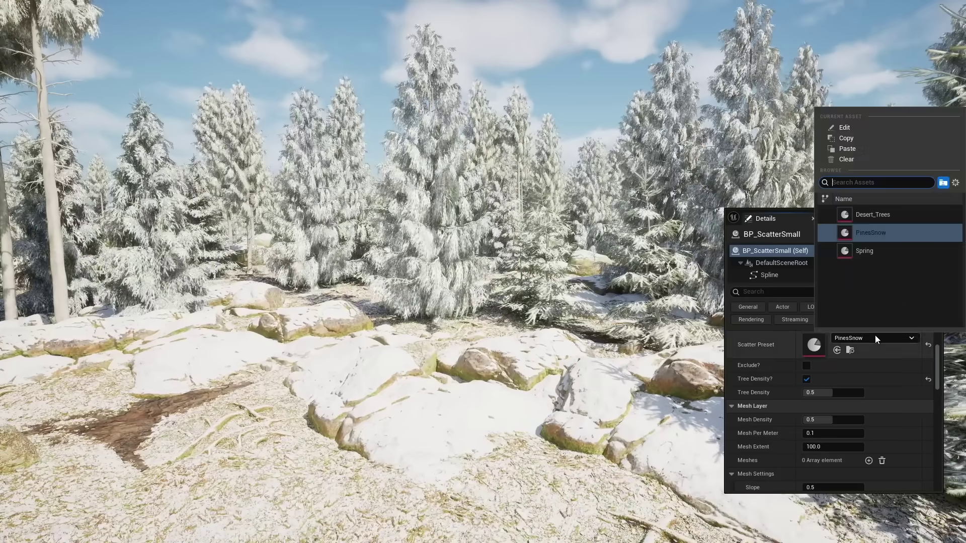
{"action": "left_click", "coordinate": [843, 234]}
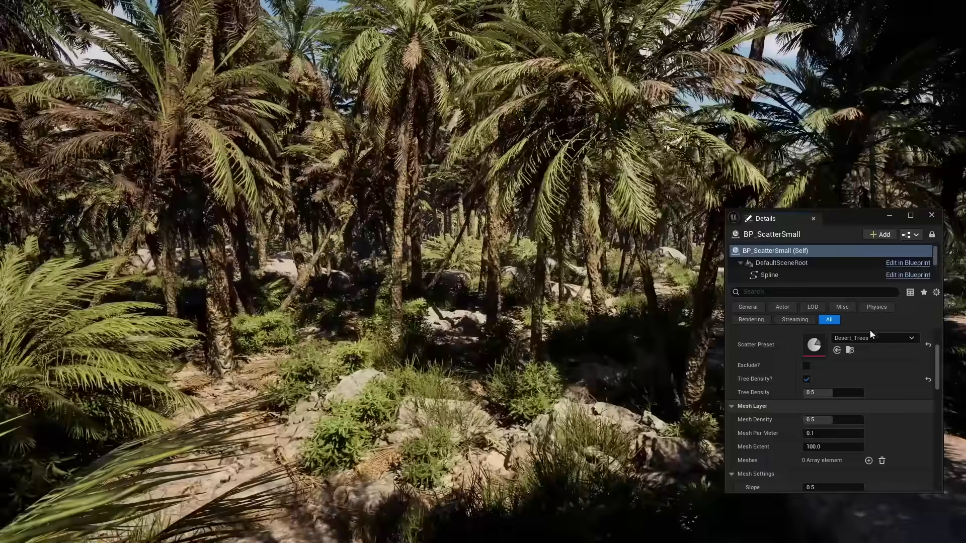
{"action": "left_click", "coordinate": [872, 336]}
{"action": "left_click", "coordinate": [864, 250]}
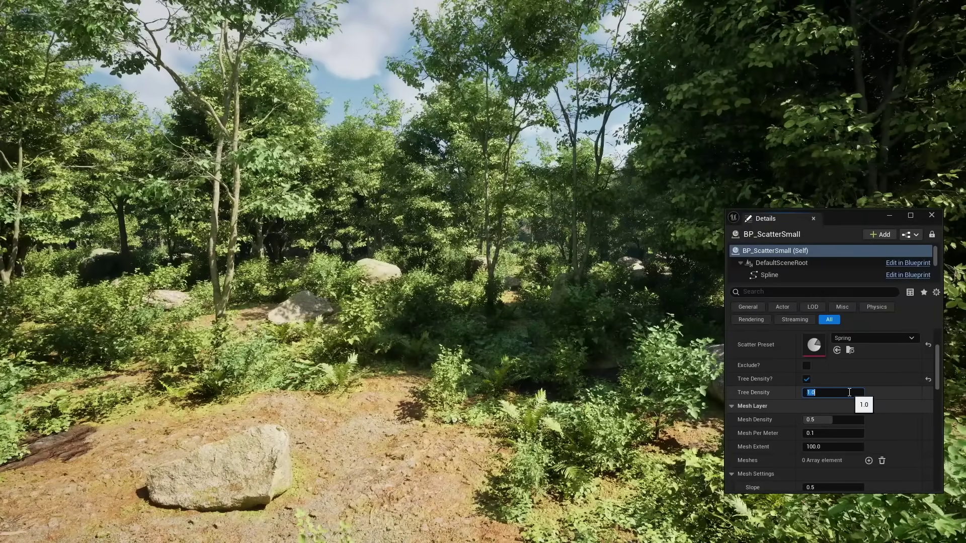
{"action": "key", "text": "Return"}
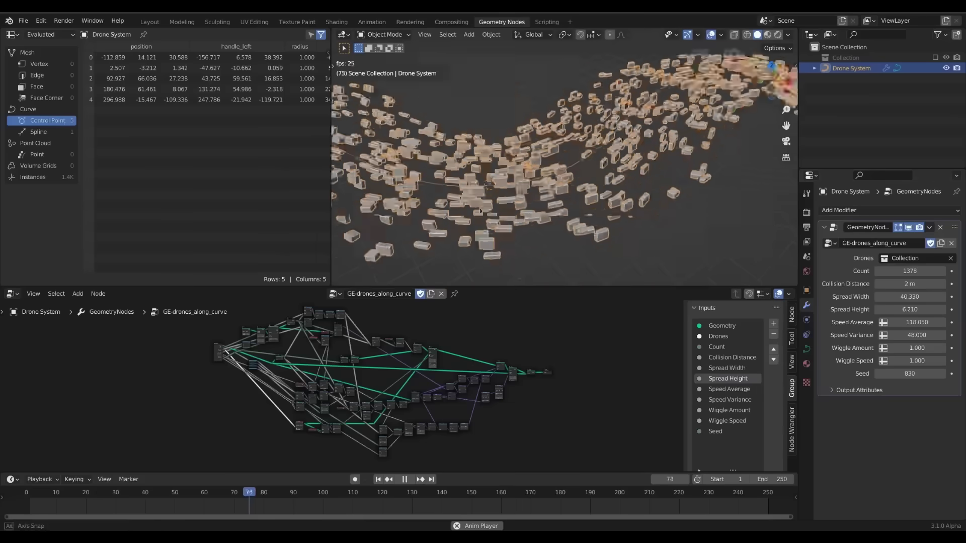
{"action": "middle_click_drag", "start_coordinate": [480, 211], "coordinate": [516, 146]}
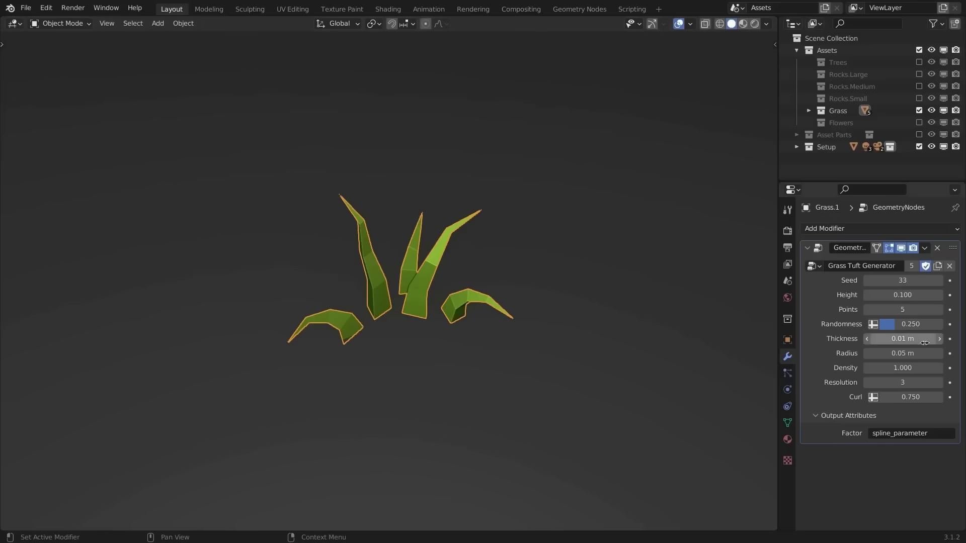
Raise the Grass Tuft Generator's Radius from 0.05 m to about 0.098 m
{"action": "mouse_move", "coordinate": [903, 353]}
{"action": "left_mouse_down"}
{"action": "mouse_move", "coordinate": [931, 353]}
{"action": "mouse_move", "coordinate": [913, 353]}
{"action": "left_mouse_up"}
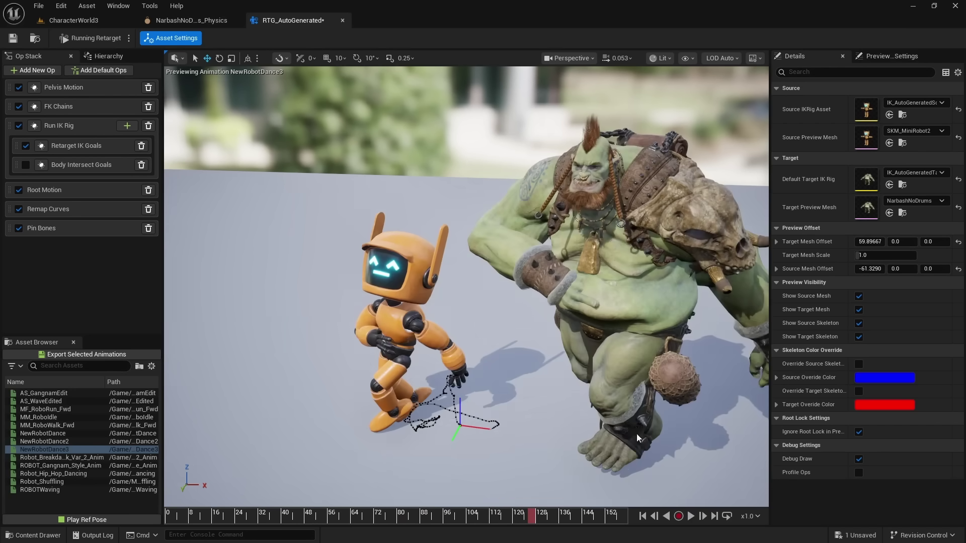
{"action": "middle_click_drag", "start_coordinate": [636, 438], "coordinate": [609, 443]}
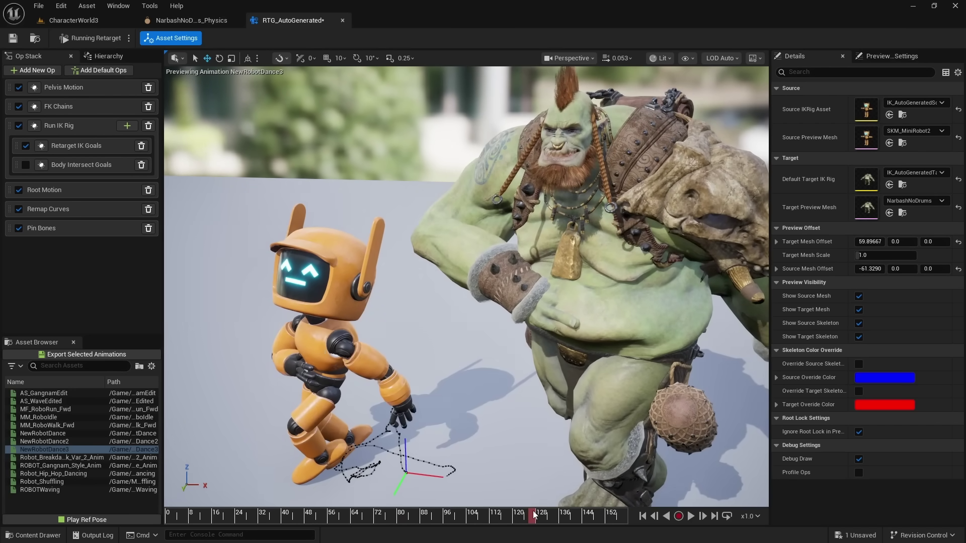
Enable Body Intersect Goals, play the NewRobotDance3 robot-to-ogre retarget, then select the first braid control
{"action": "left_click", "coordinate": [26, 164]}
{"action": "left_click_drag", "start_coordinate": [534, 520], "coordinate": [547, 518]}
{"action": "left_click", "coordinate": [690, 516]}
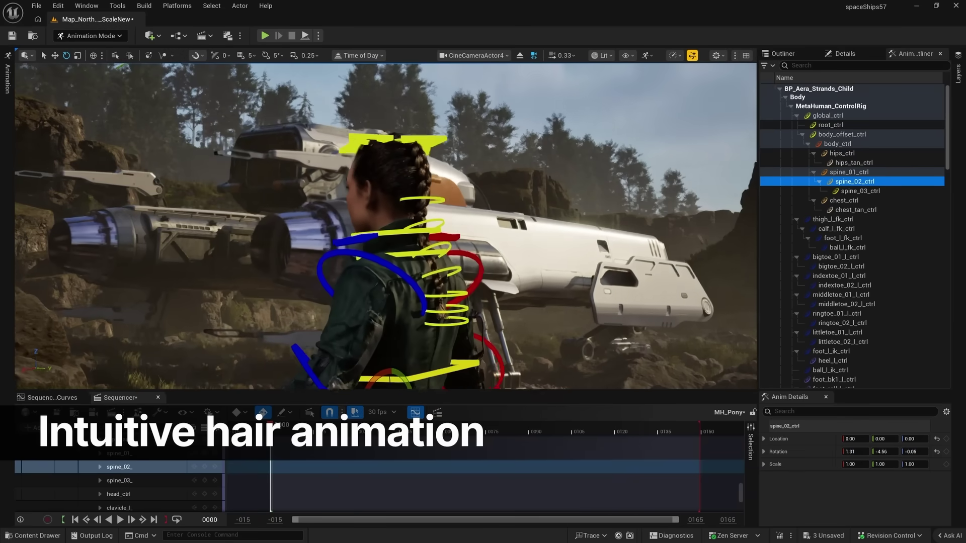
{"action": "left_click", "coordinate": [424, 210]}
Select the braid controls Braid_01_ctrl through Braid_07_ctrl, then only Braid_05_ctrl
{"action": "left_click", "coordinate": [424, 210], "text": "shift"}
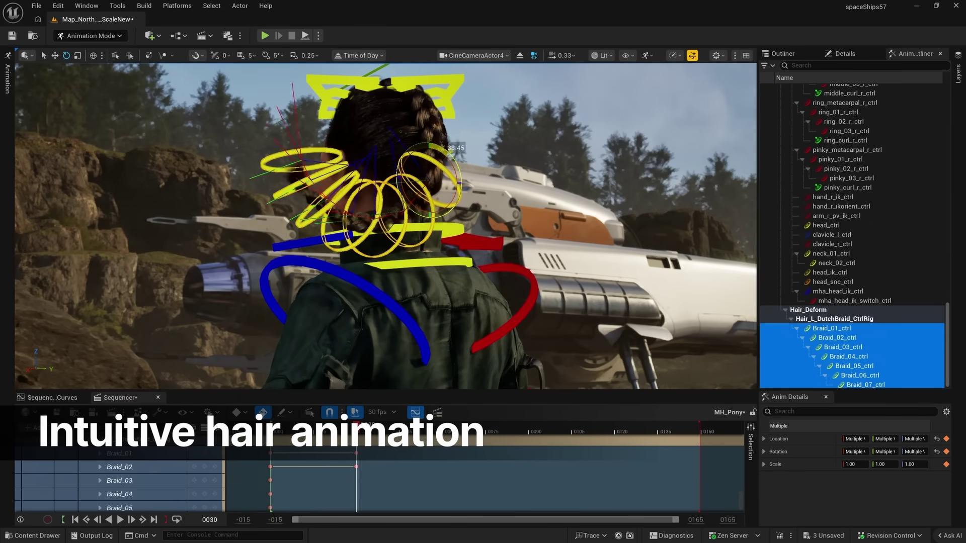
{"action": "left_click", "coordinate": [303, 232]}
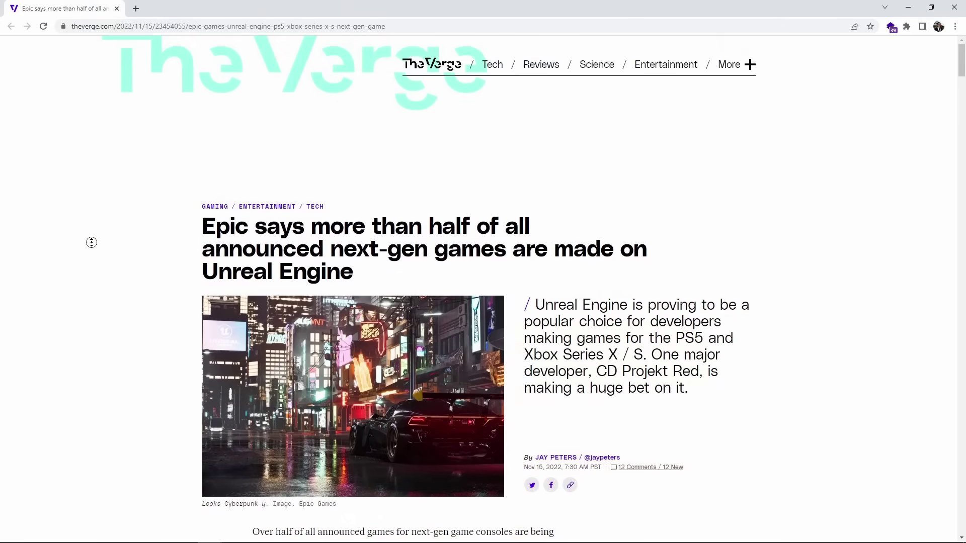
Autoscroll further down The Verge's article on next-gen games built with Unreal Engine
{"action": "middle_click_drag", "start_coordinate": [92, 243], "coordinate": [90, 264]}
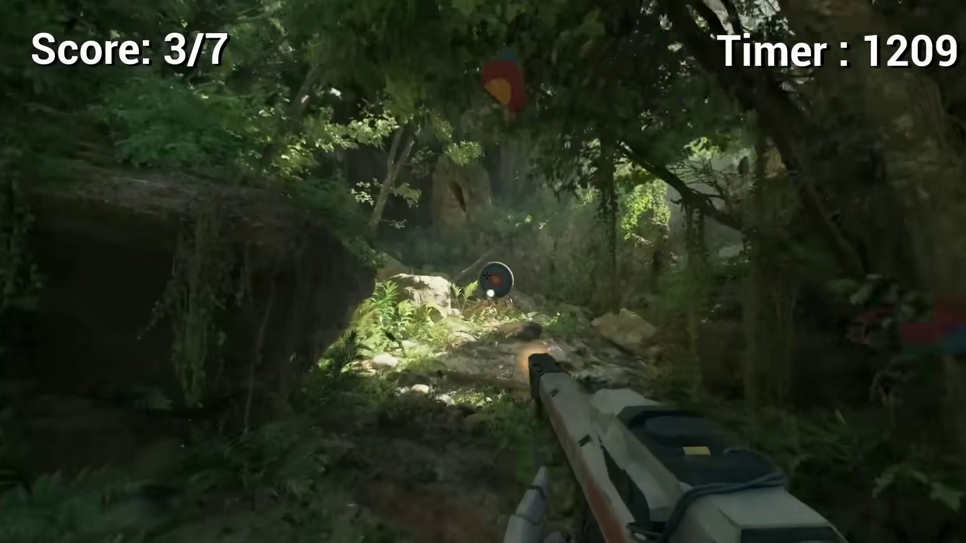
Advance through the jungle gorge shooting targets, raising the score from 3/7 to 5/7
{"action": "left_click", "coordinate": [487, 276]}
{"action": "key", "text": "w"}
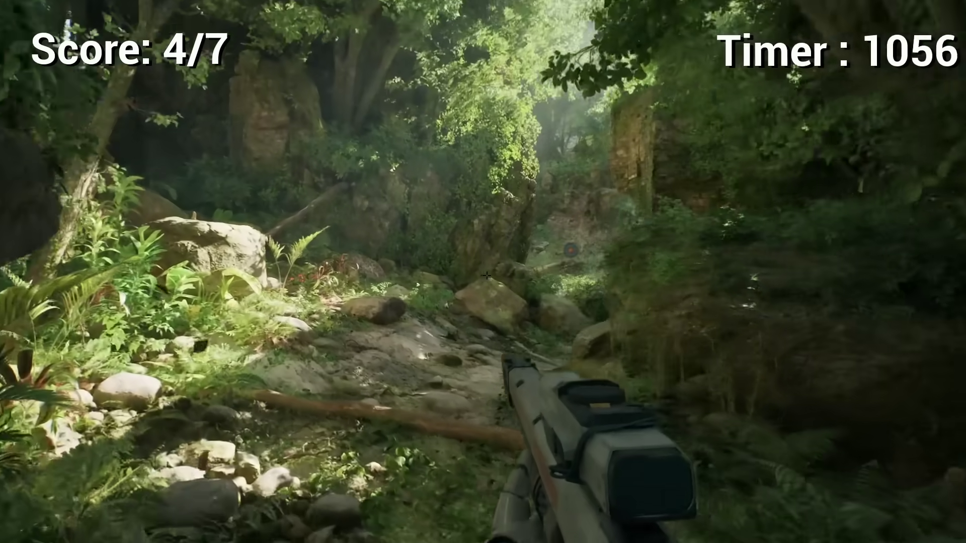
{"action": "key", "text": "w"}
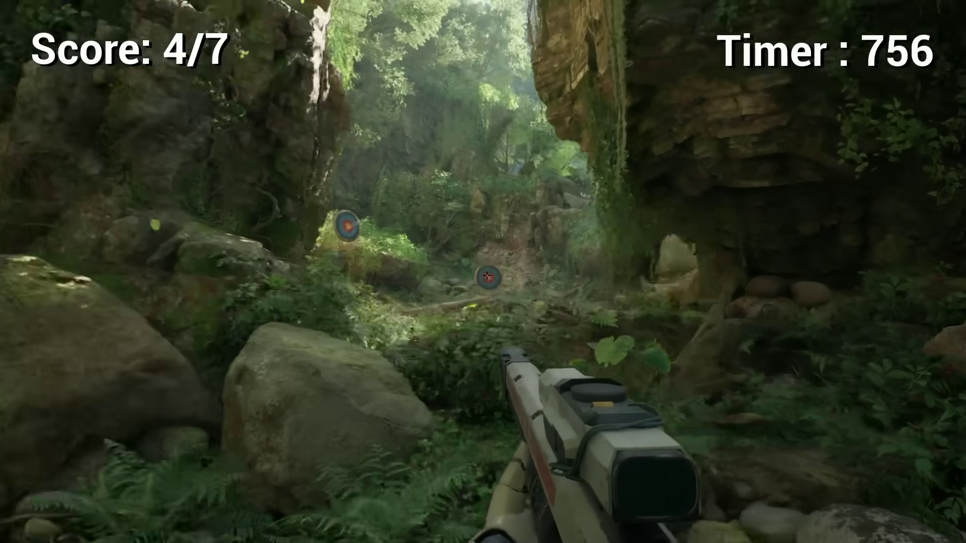
{"action": "key", "text": "w"}
{"action": "left_click", "coordinate": [487, 276]}
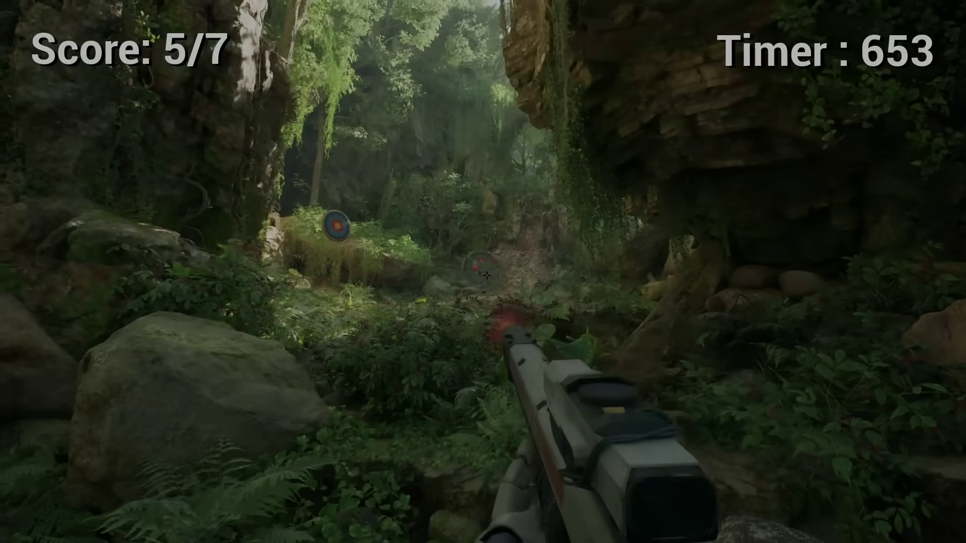